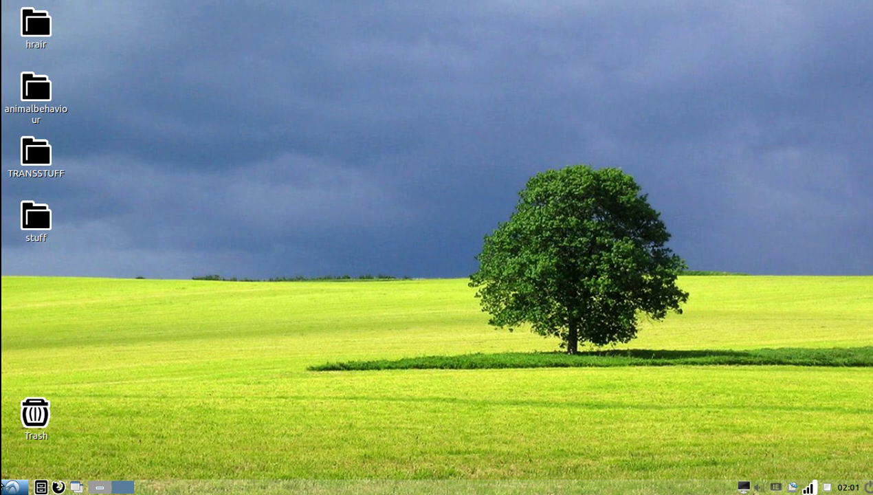
Open a file manager window on the home folder.
left_click(9, 487)
mouse_move(92, 343)
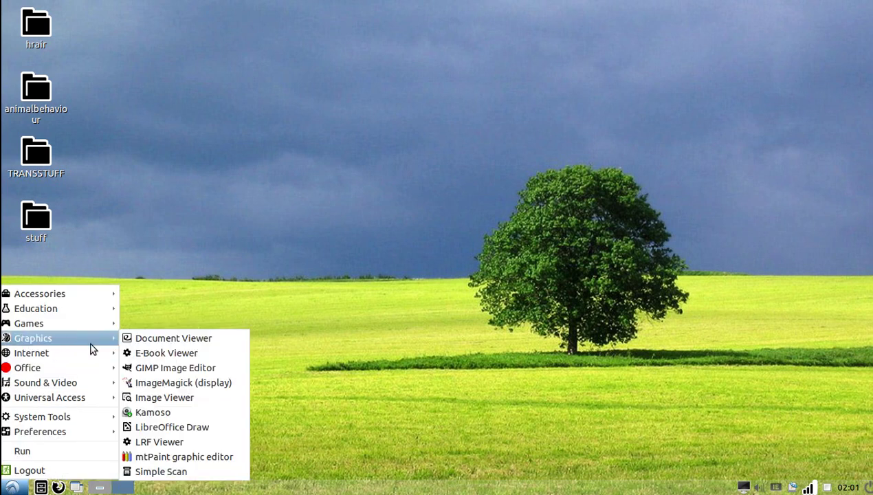
left_click(285, 228)
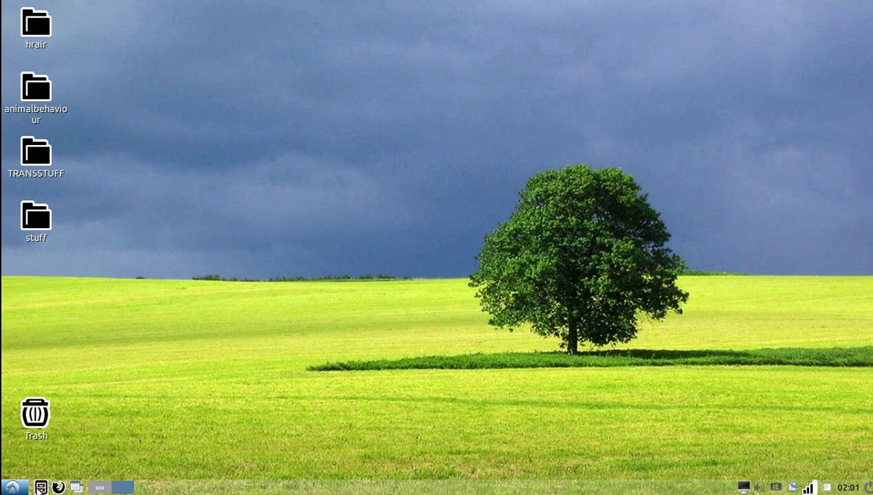
left_click(41, 487)
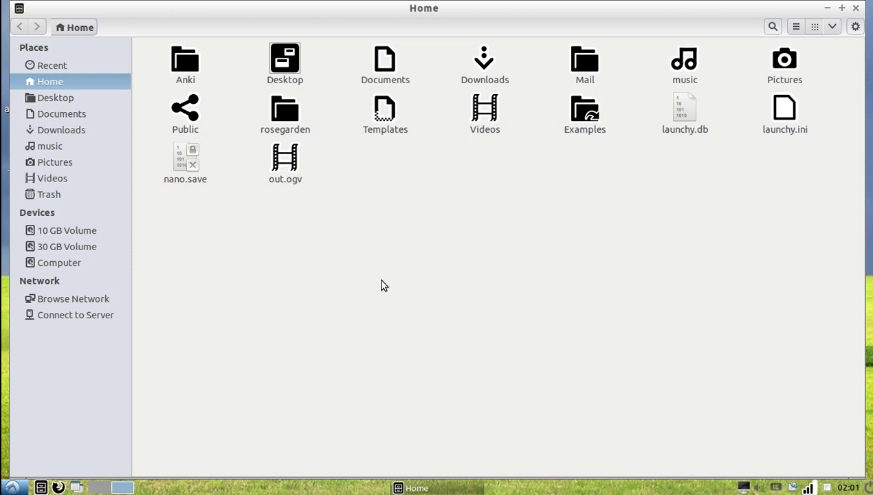
Go to ~/.config/lxsession through the editable location bar.
key("ctrl+l")
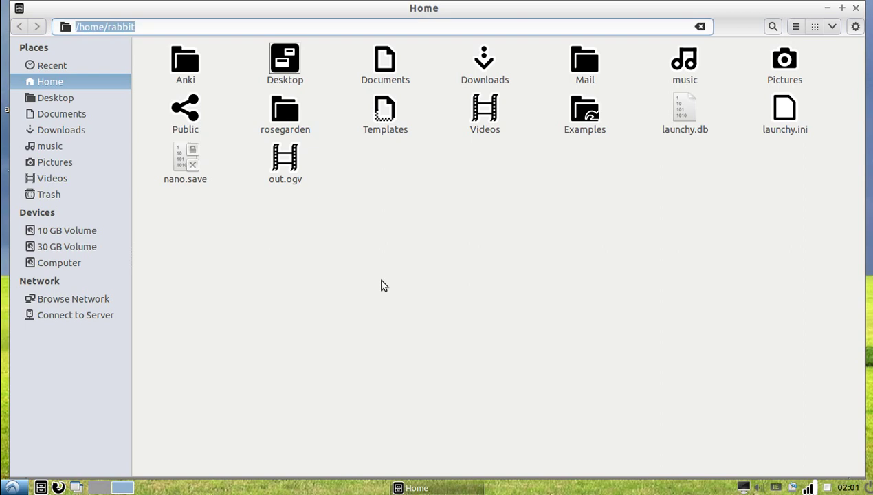
key("BackSpace")
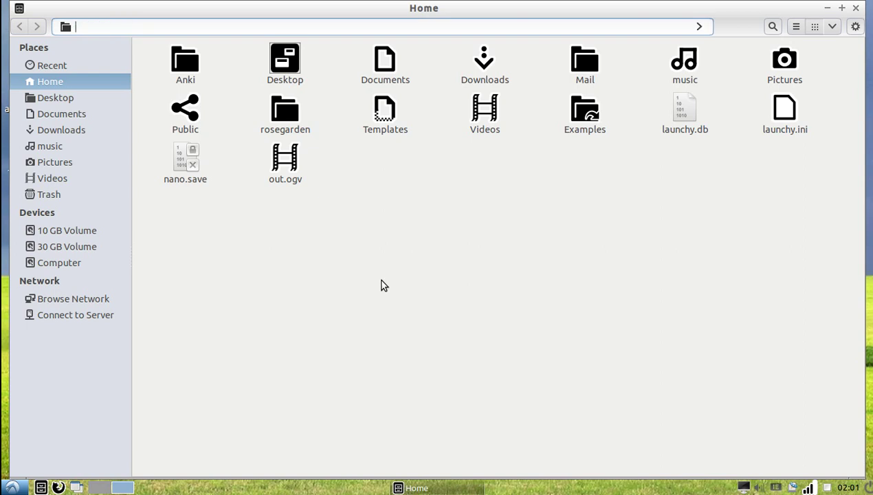
type("~/")
type(".config/lxsession")
key("Return")
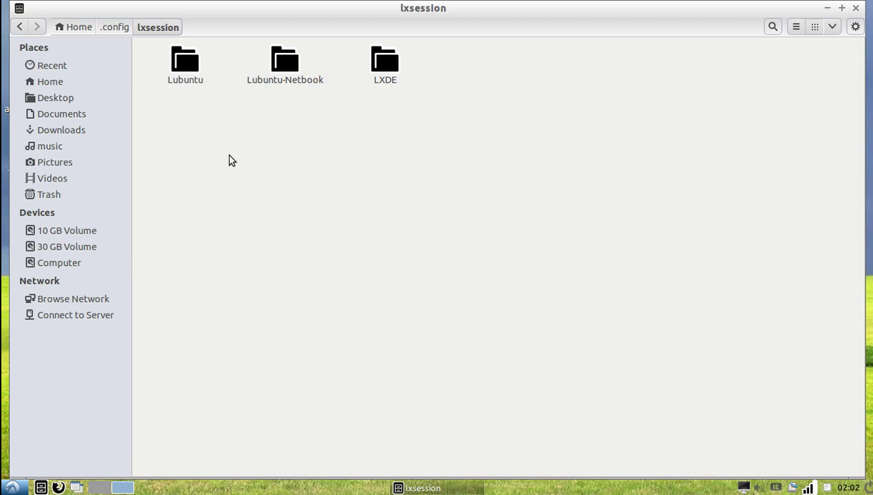
In the Lubuntu folder, copy both autostart and desktop.conf.
double_click(191, 70)
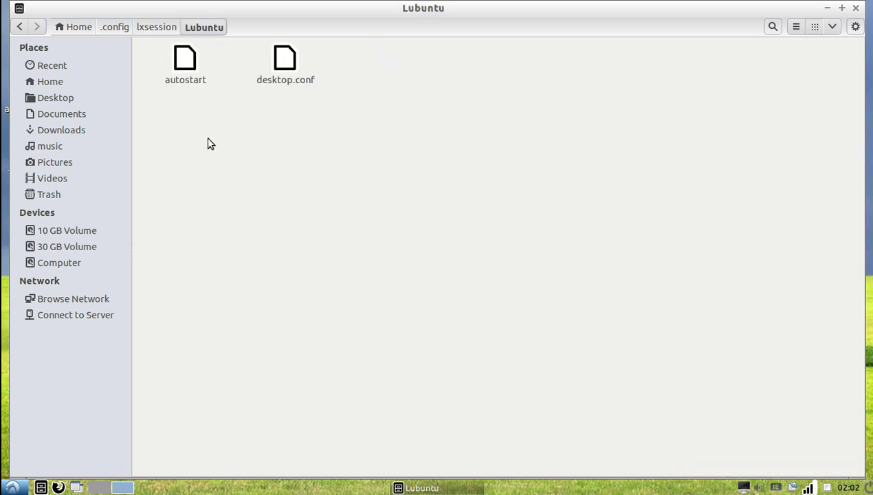
left_click_drag(287, 138, 173, 53)
right_click(184, 58)
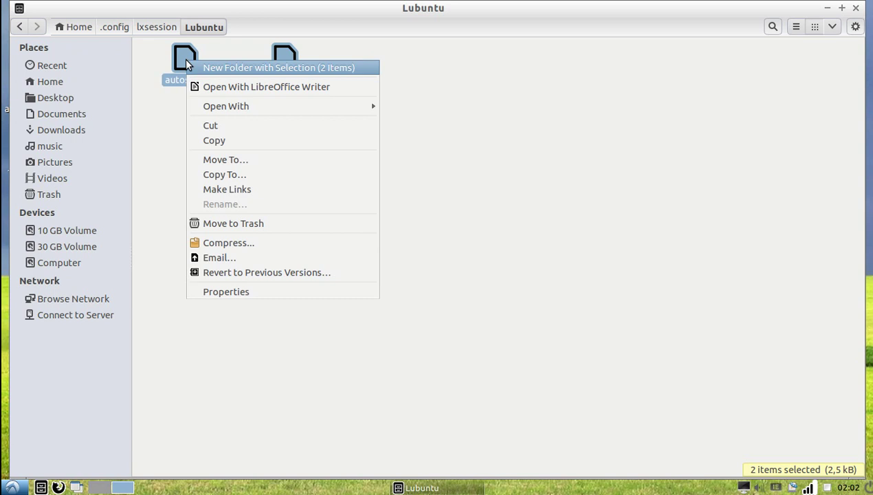
left_click(242, 139)
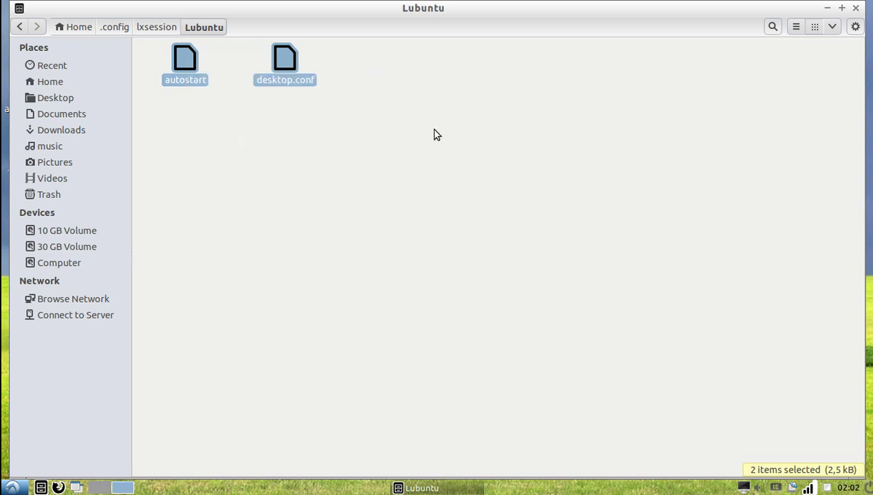
Paste the copies onto the first workspace's desktop, then return to the file manager's workspace.
key("ctrl+alt+Left")
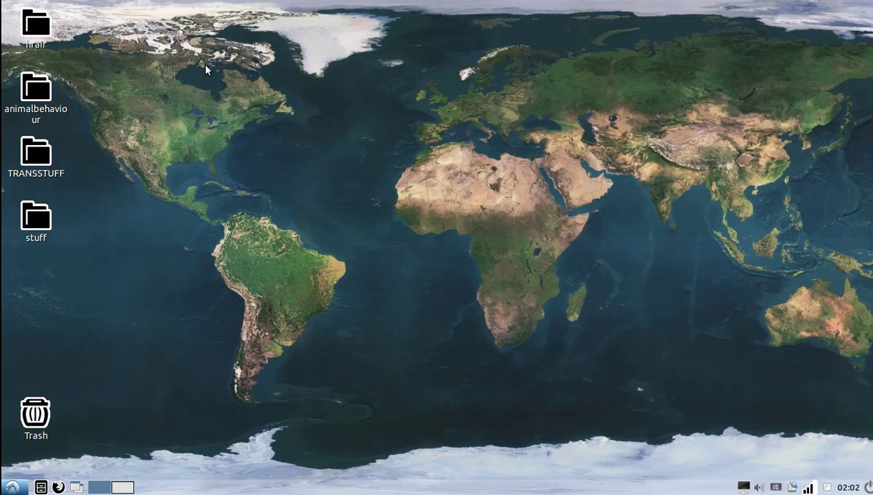
key("ctrl+v")
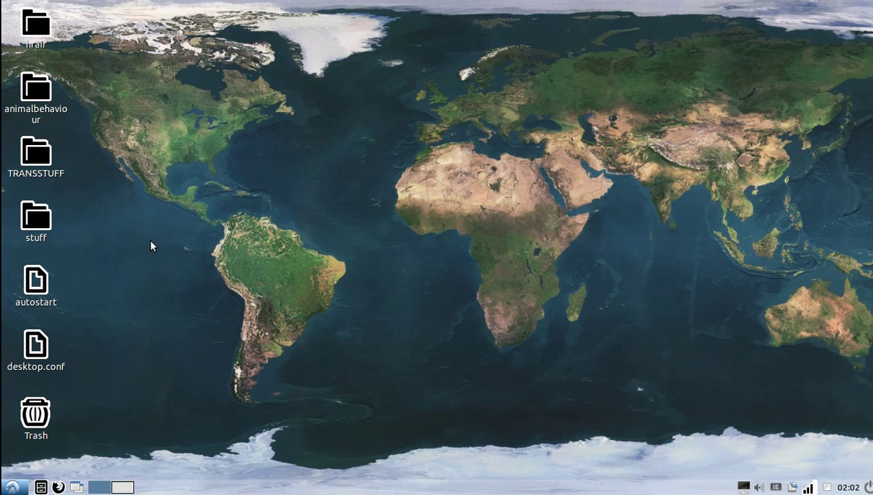
key("ctrl+alt+Right")
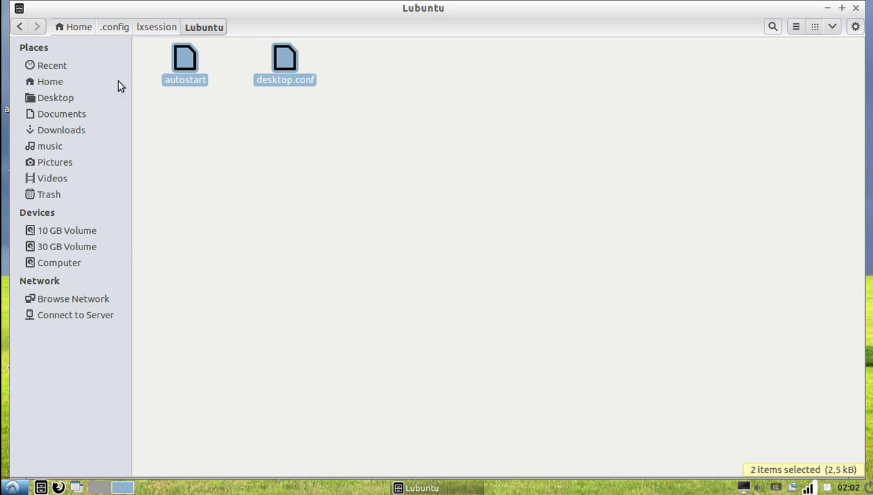
left_click(157, 27)
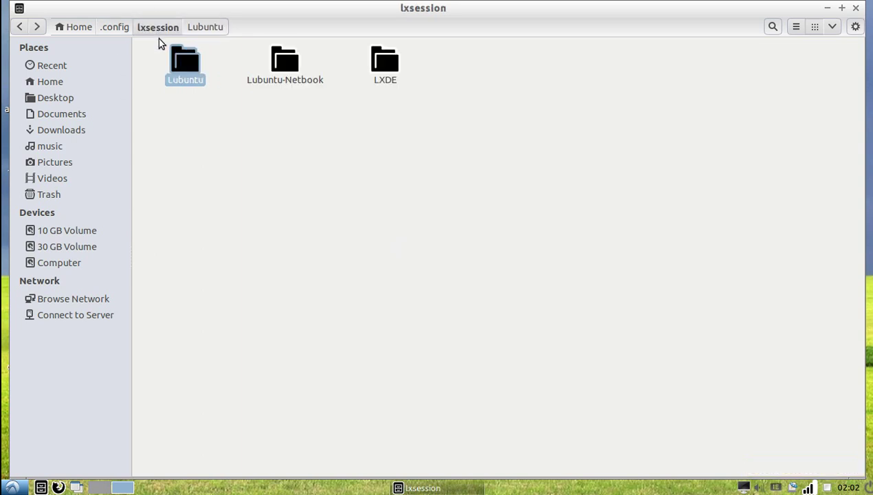
left_click(301, 90)
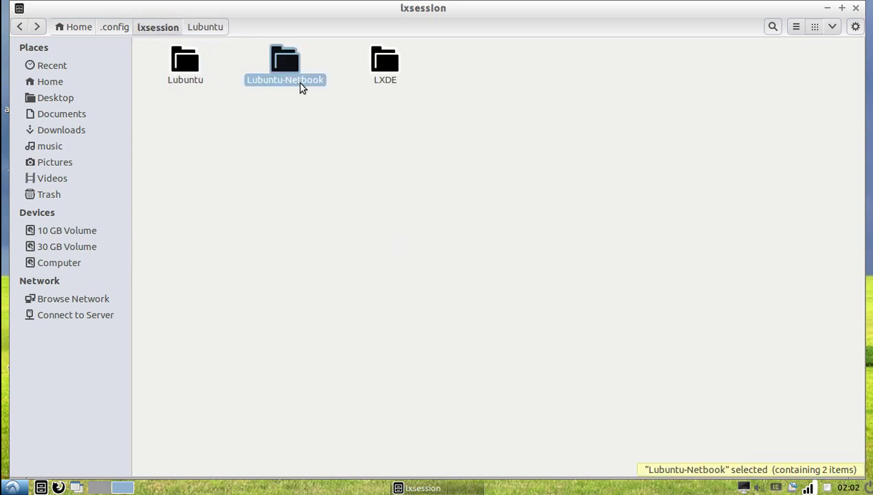
left_click(374, 84)
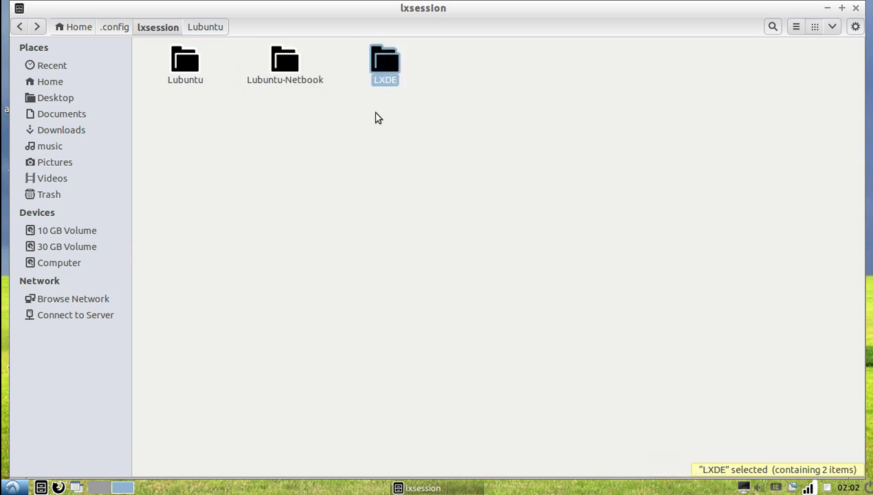
left_click(376, 114)
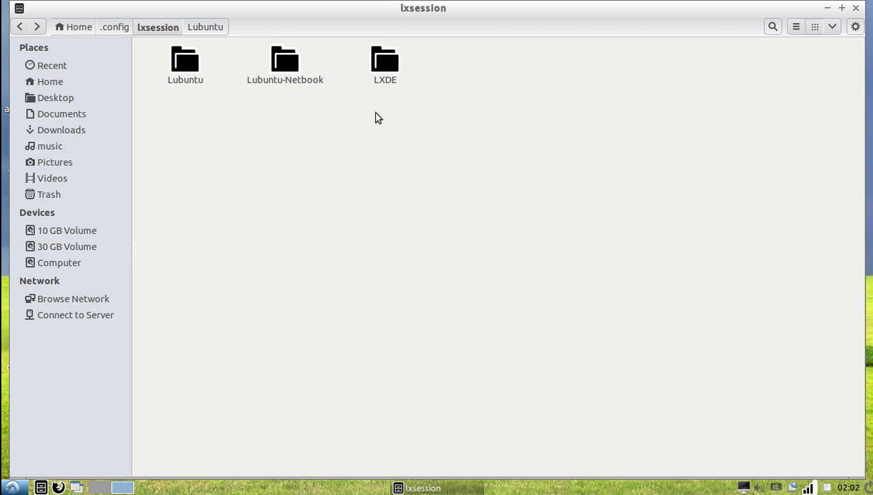
double_click(175, 71)
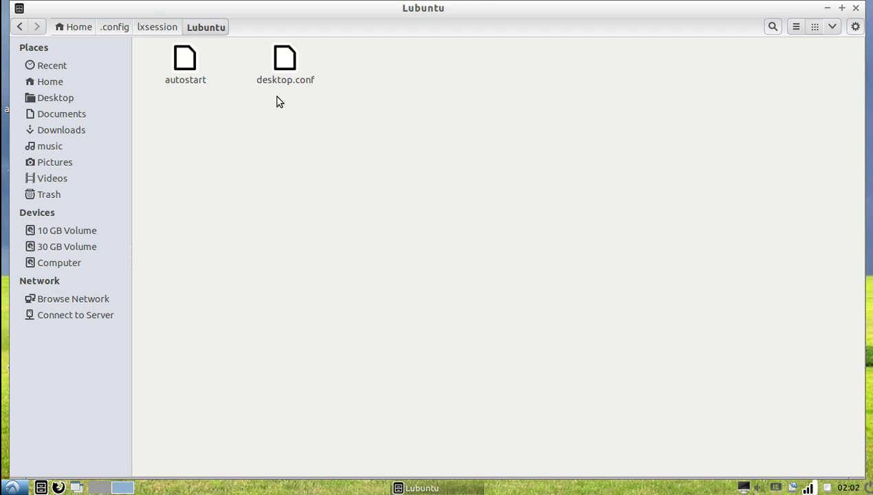
Close the default viewer and open autostart in gedit via Open With.
double_click(192, 80)
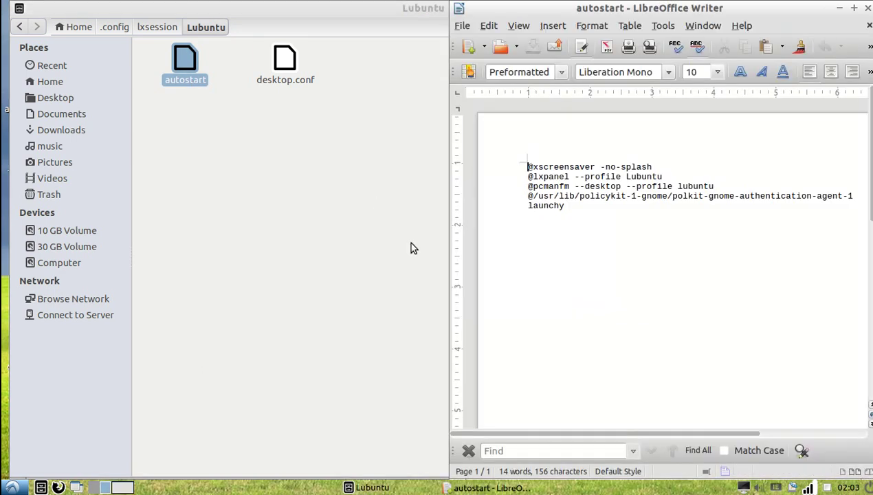
left_click(867, 8)
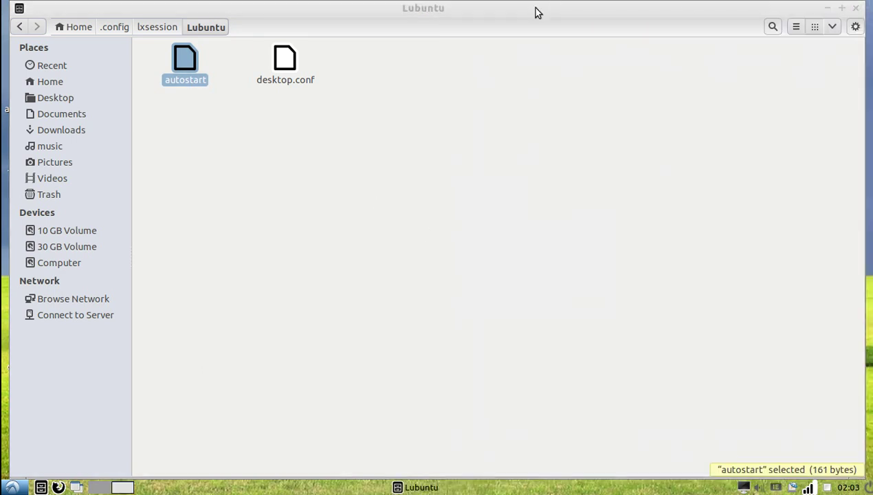
right_click(186, 67)
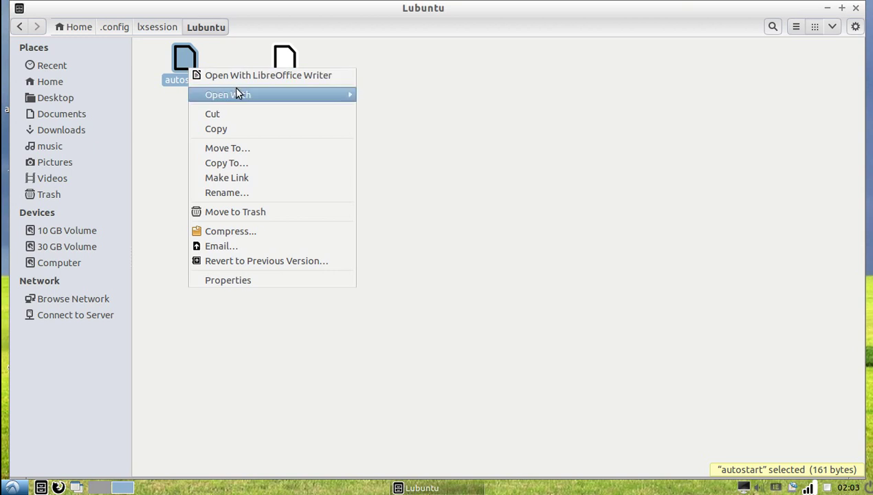
mouse_move(280, 96)
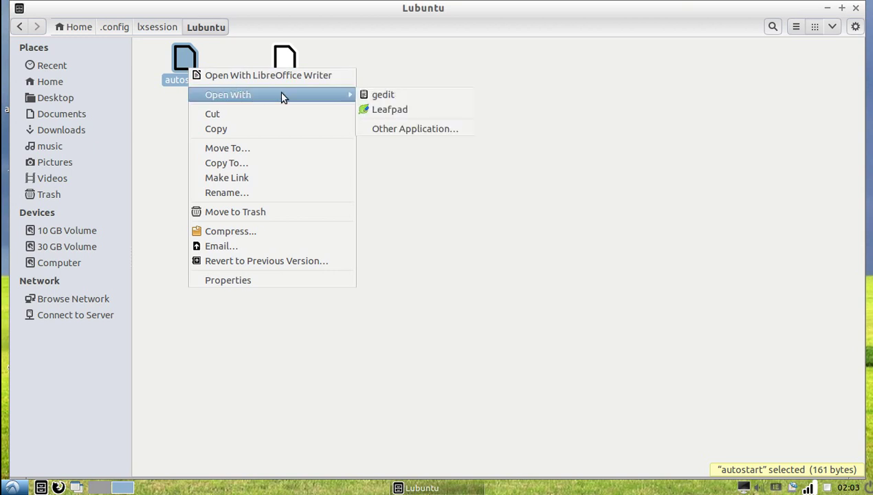
left_click(403, 113)
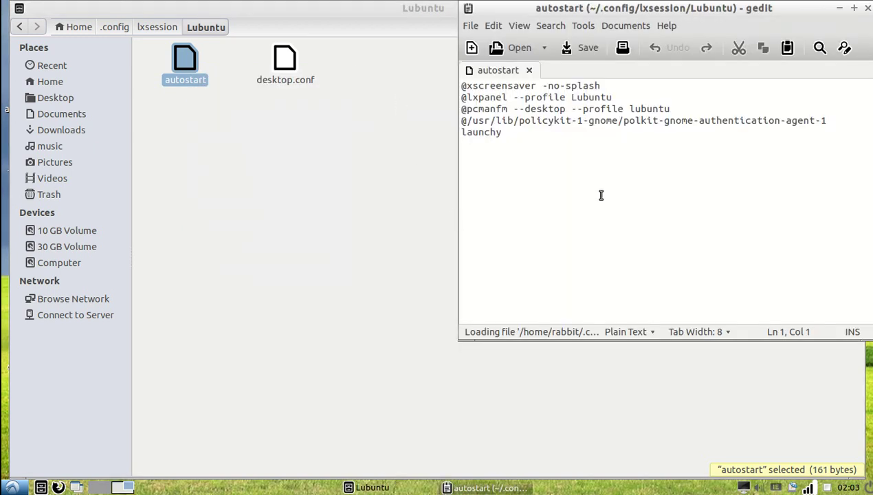
left_click(604, 196)
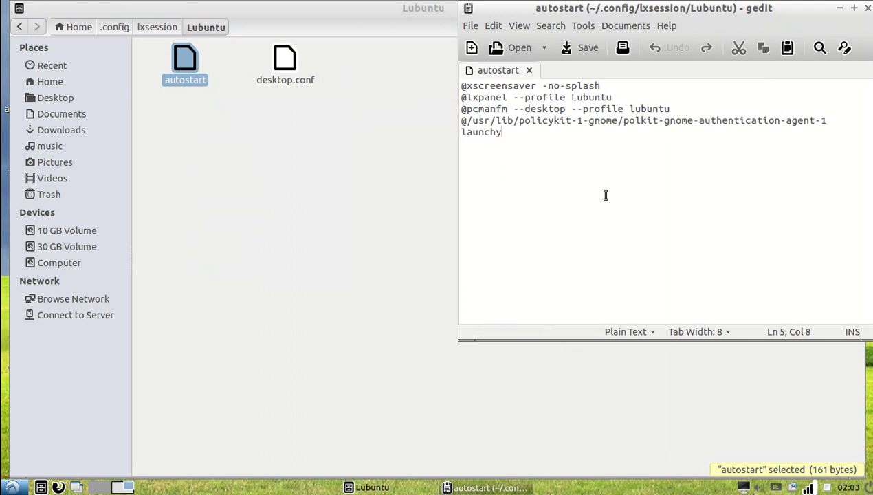
left_click_drag(842, 121, 428, 90)
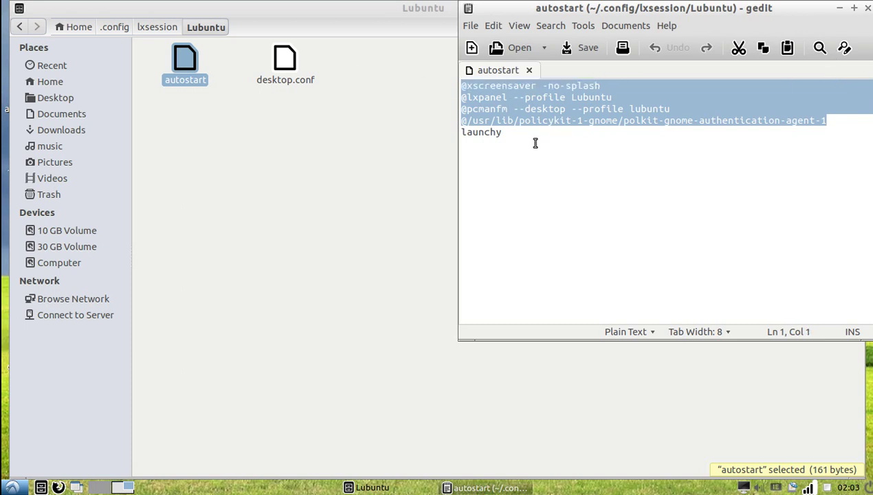
left_click(567, 176)
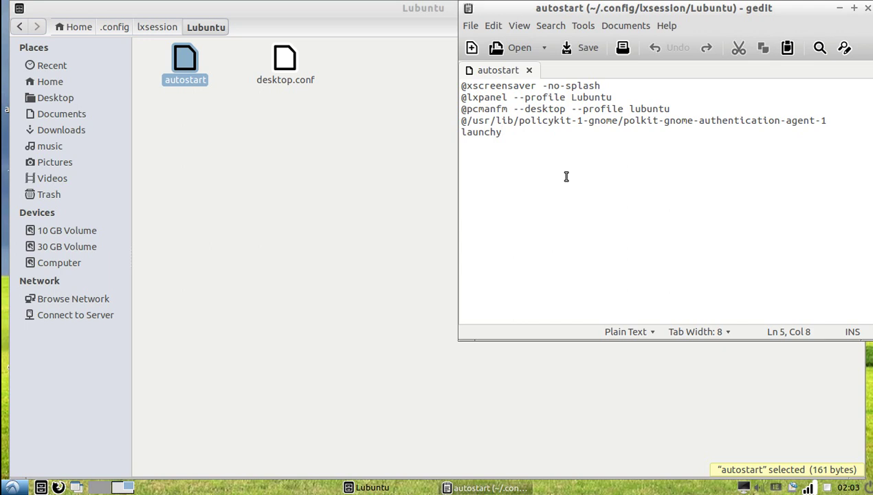
left_click_drag(567, 177, 462, 86)
left_click(591, 160)
left_click_drag(826, 118, 379, 84)
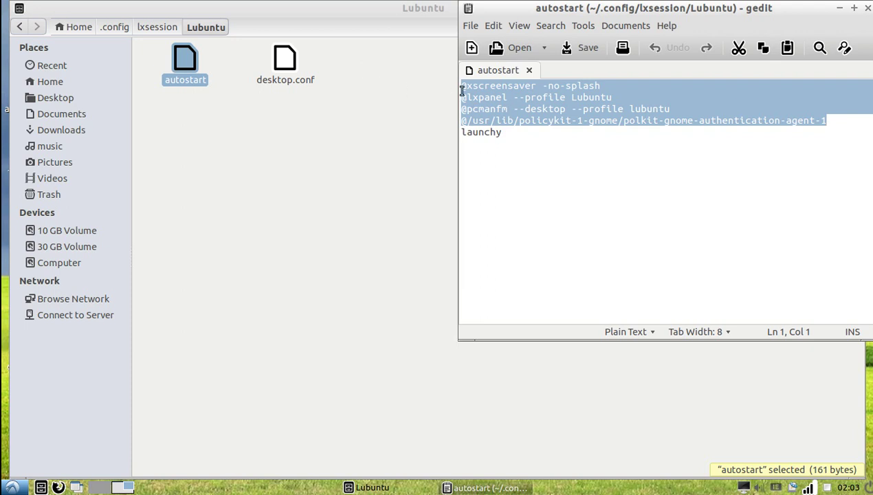
left_click_drag(462, 91, 453, 91)
left_click_drag(532, 156, 397, 148)
key("Right")
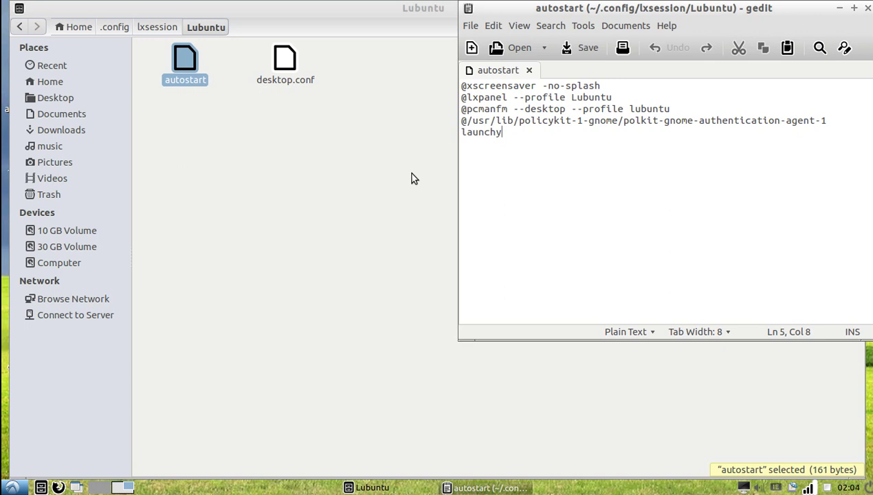
Insert an empty line after launchy in autostart, then move to the left workspace.
key("ctrl+alt+t")
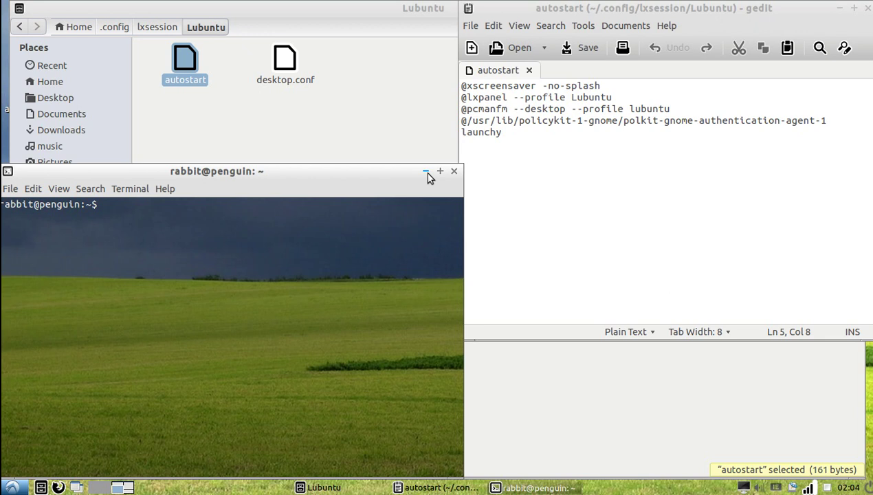
left_click(454, 172)
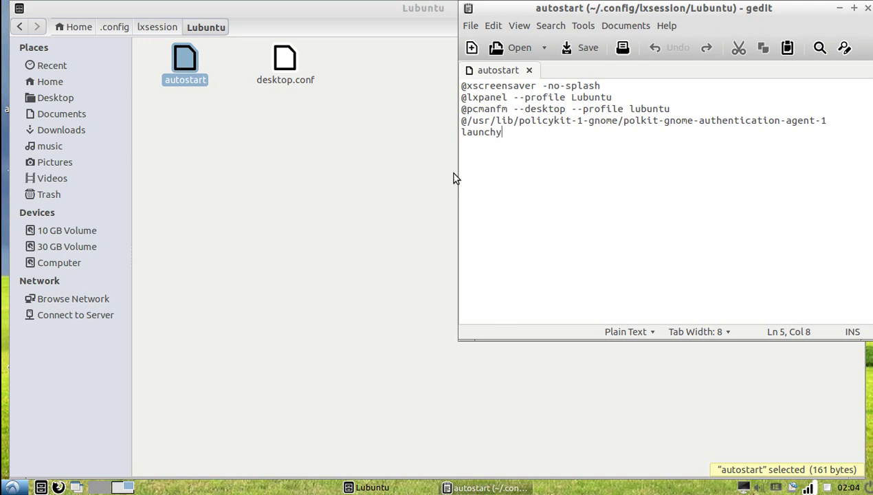
key("Return")
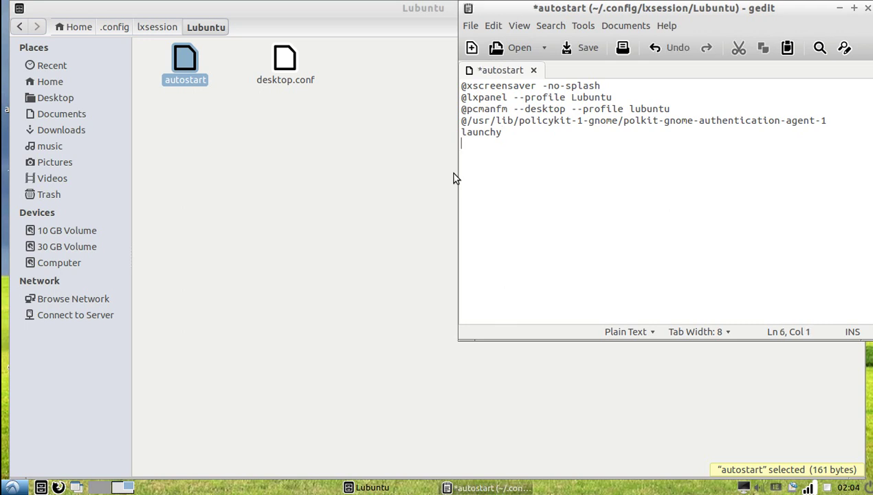
type("empathy")
key("BackSpace")
key("BackSpace")
key("BackSpace")
key("BackSpace")
key("BackSpace")
key("BackSpace")
key("BackSpace")
key("BackSpace")
key("ctrl+alt+Left")
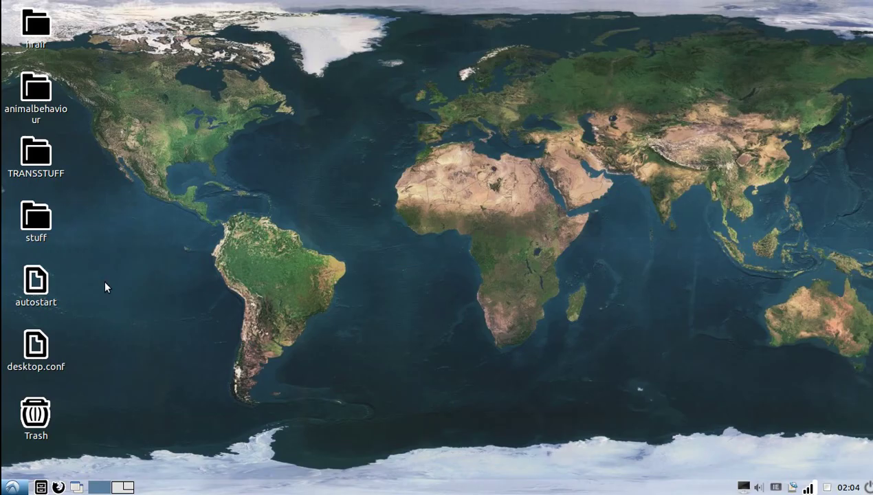
Check the autostart and desktop.conf copies on the desktop, then return to the editor's workspace.
left_click_drag(90, 272, 35, 357)
left_click(214, 341)
key("ctrl+alt+Right")
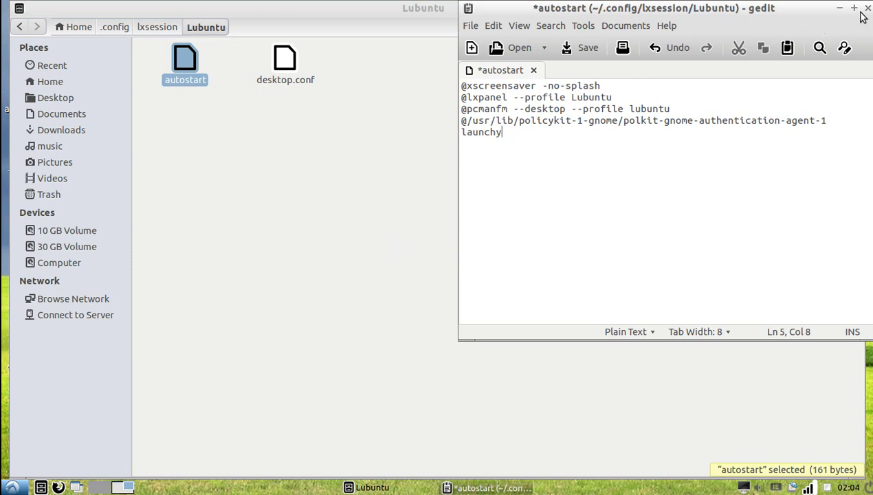
Copy the full autostart text and close the file.
left_click_drag(675, 134, 459, 86)
right_click(505, 107)
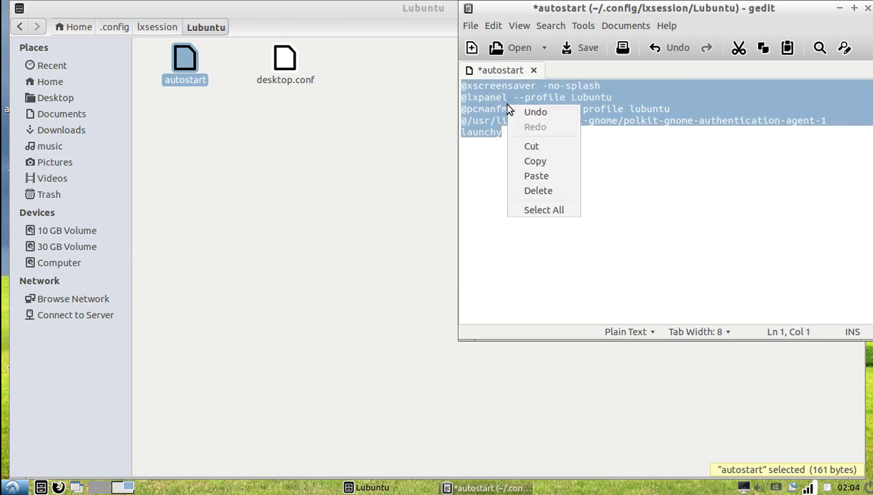
left_click(551, 164)
left_click(786, 171)
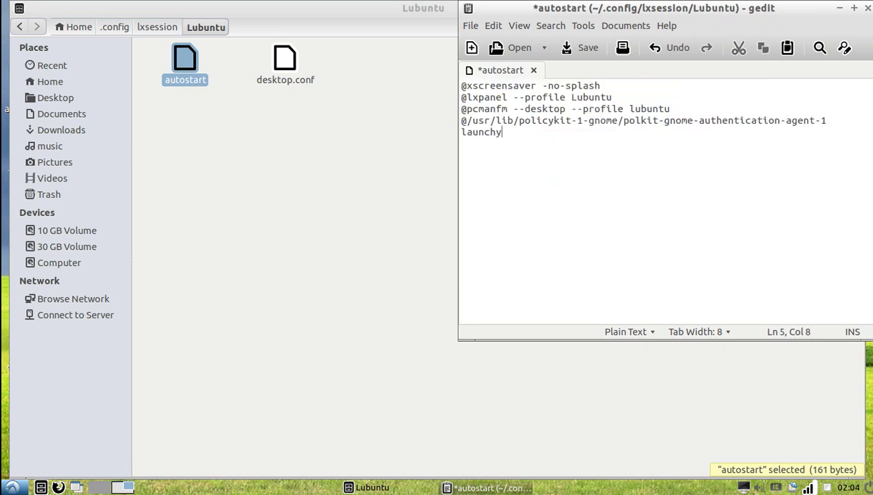
left_click(868, 8)
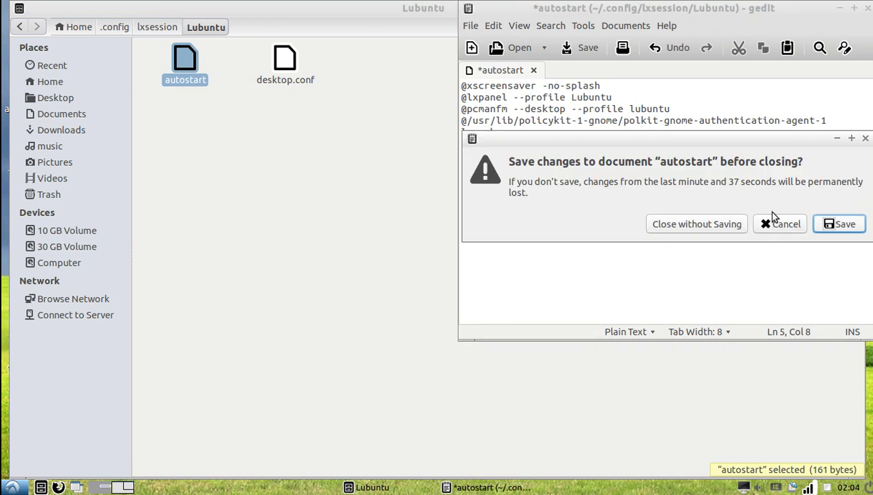
Close gedit without saving, clear the file selection, and close the Lubuntu folder window.
left_click(708, 226)
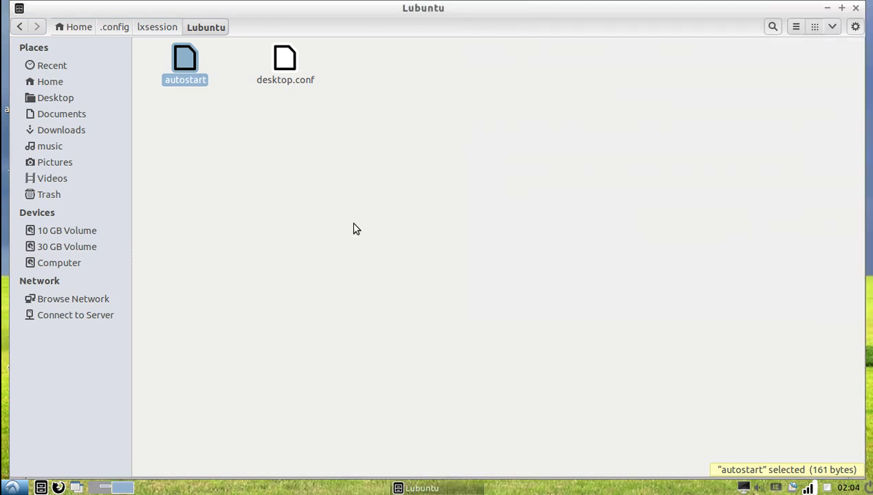
left_click(351, 223)
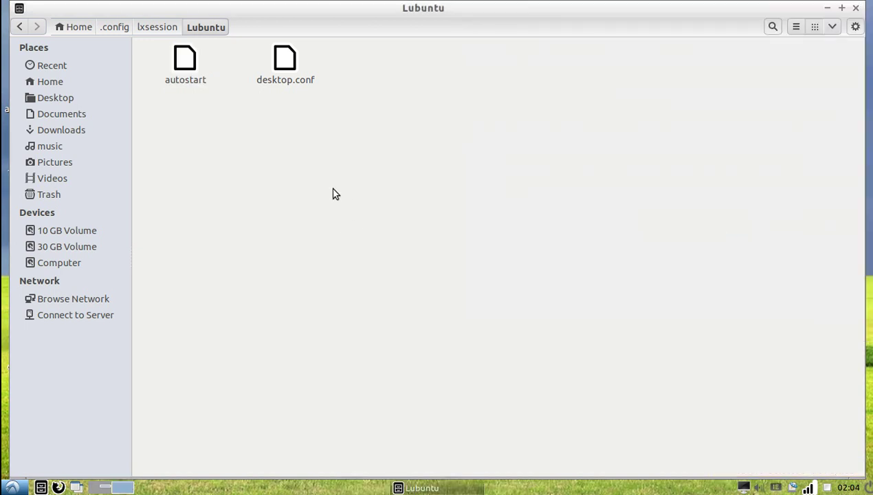
left_click(297, 88)
left_click(296, 141)
left_click(856, 8)
left_click(856, 9)
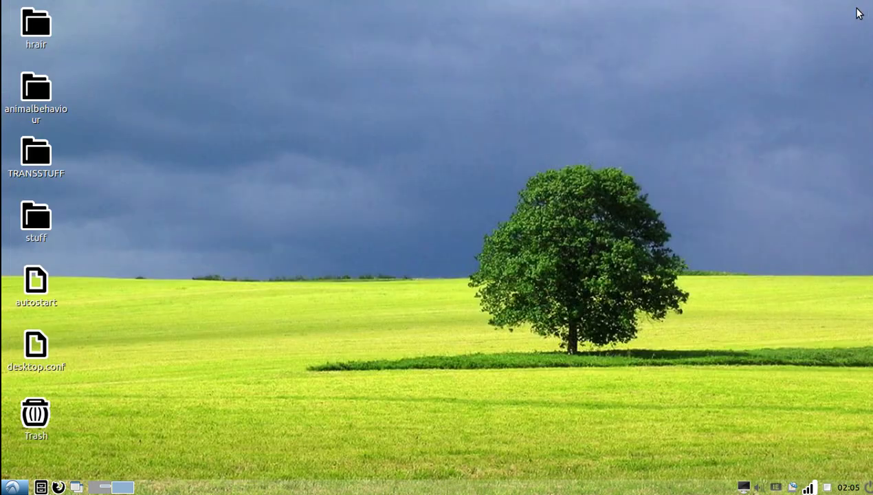